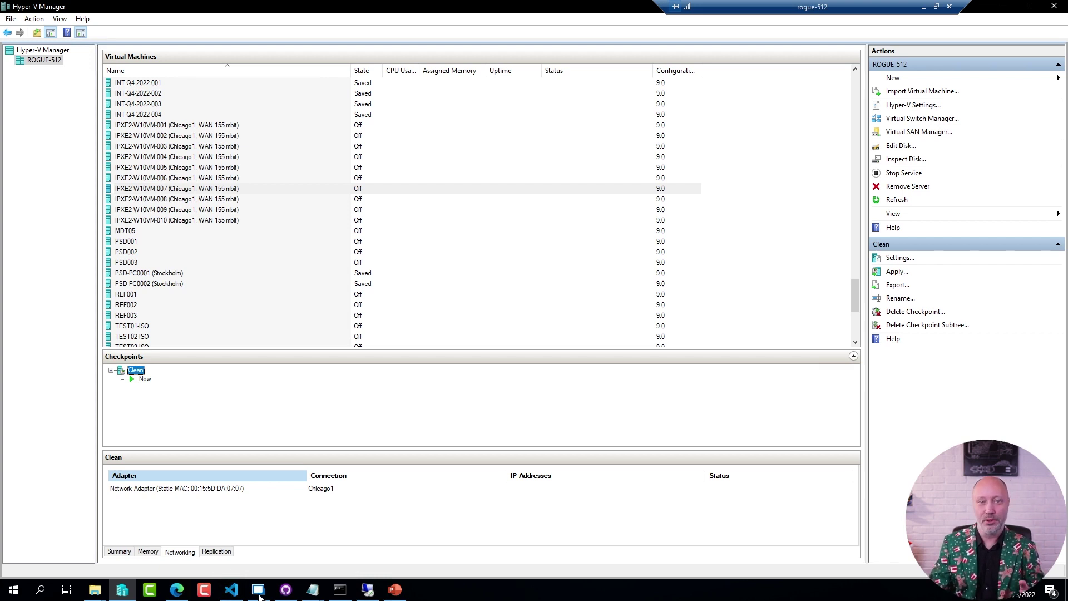
Switch from Hyper-V Manager to the remote Configuration Manager console's Device Collections list
{"action": "left_click", "coordinate": [259, 591]}
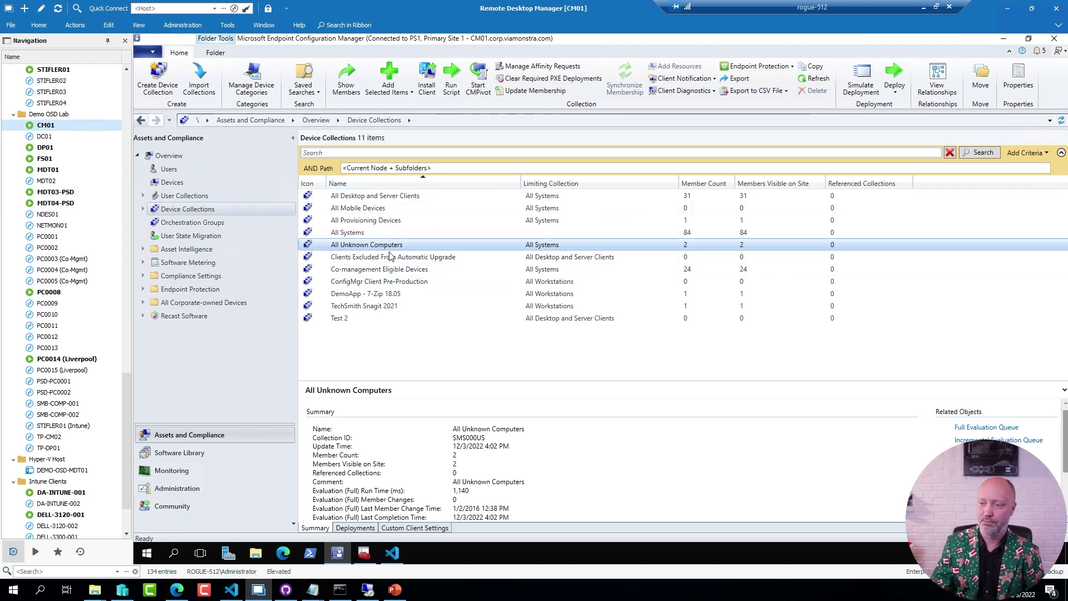
Search the Software Library task sequences for '21h2'
{"action": "left_click", "coordinate": [180, 452]}
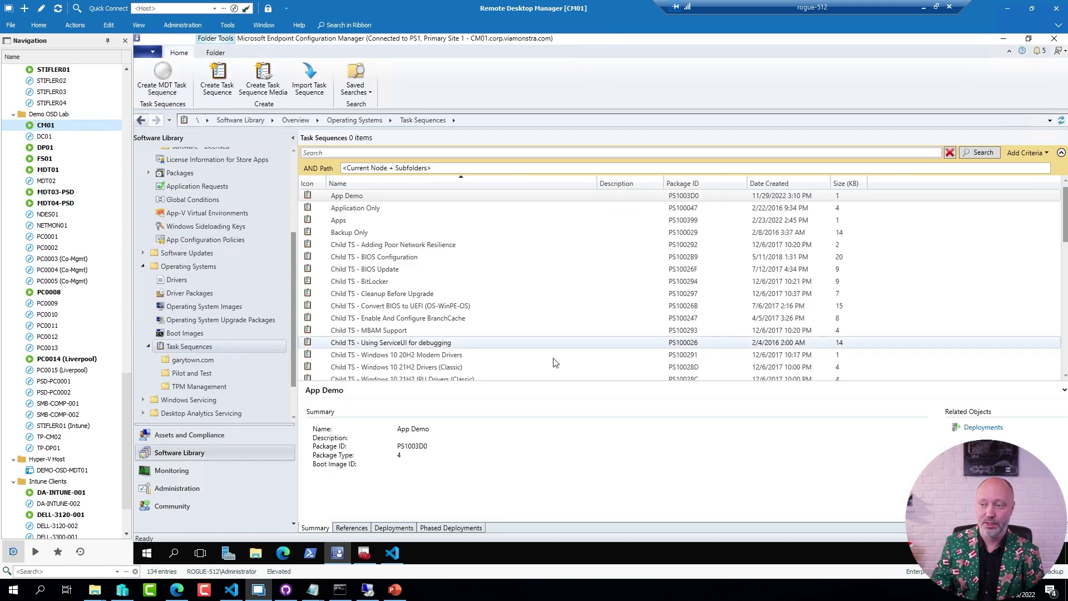
{"action": "scroll", "coordinate": [551, 356], "scroll_direction": "down", "scroll_amount": 2}
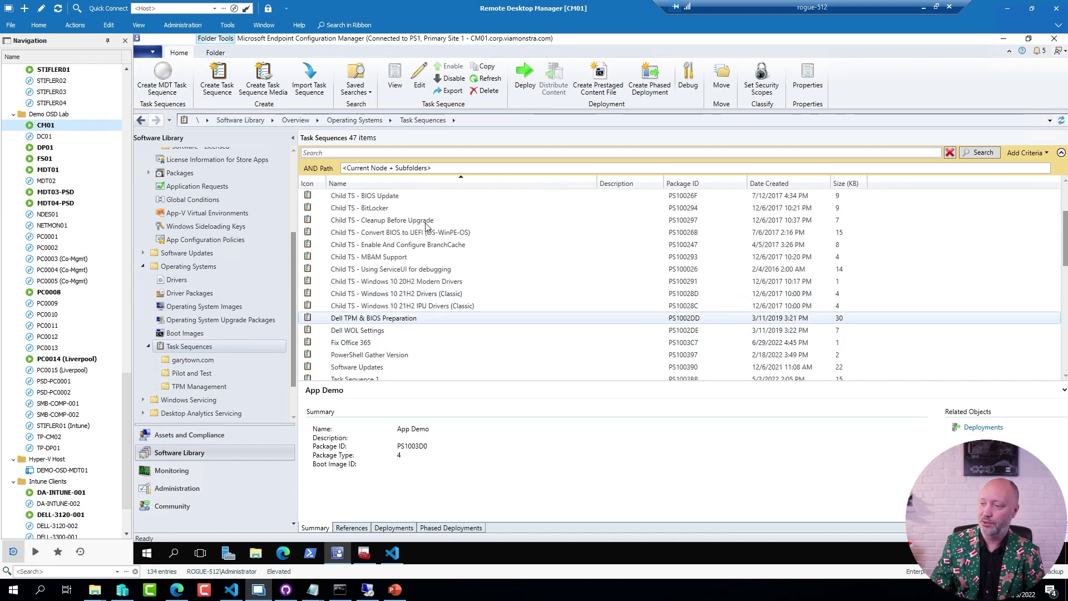
{"action": "left_click", "coordinate": [334, 154]}
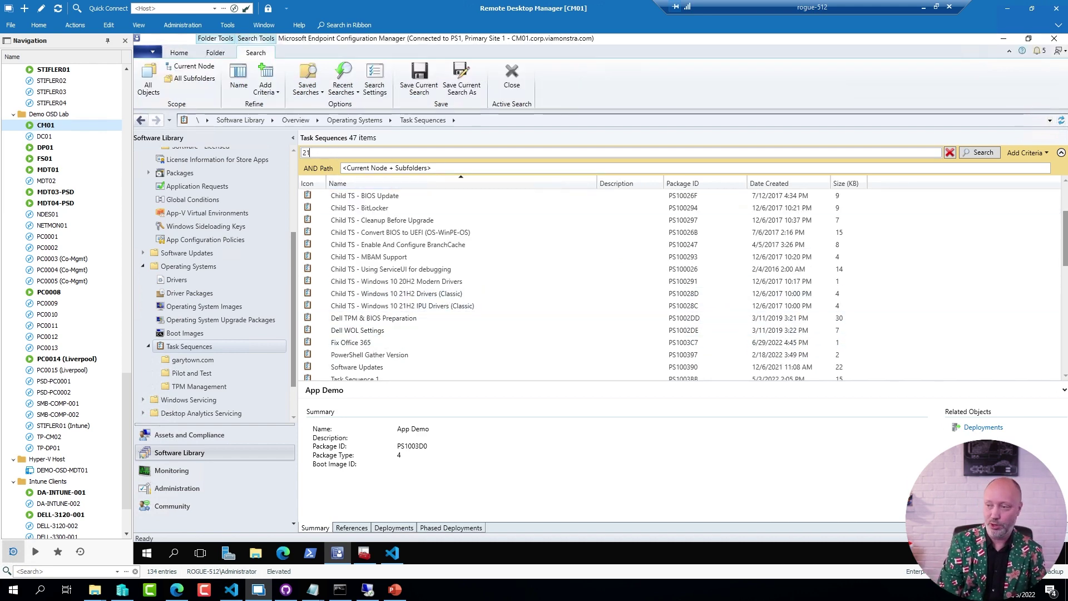
{"action": "type", "text": "21h2"}
{"action": "key", "text": "Return"}
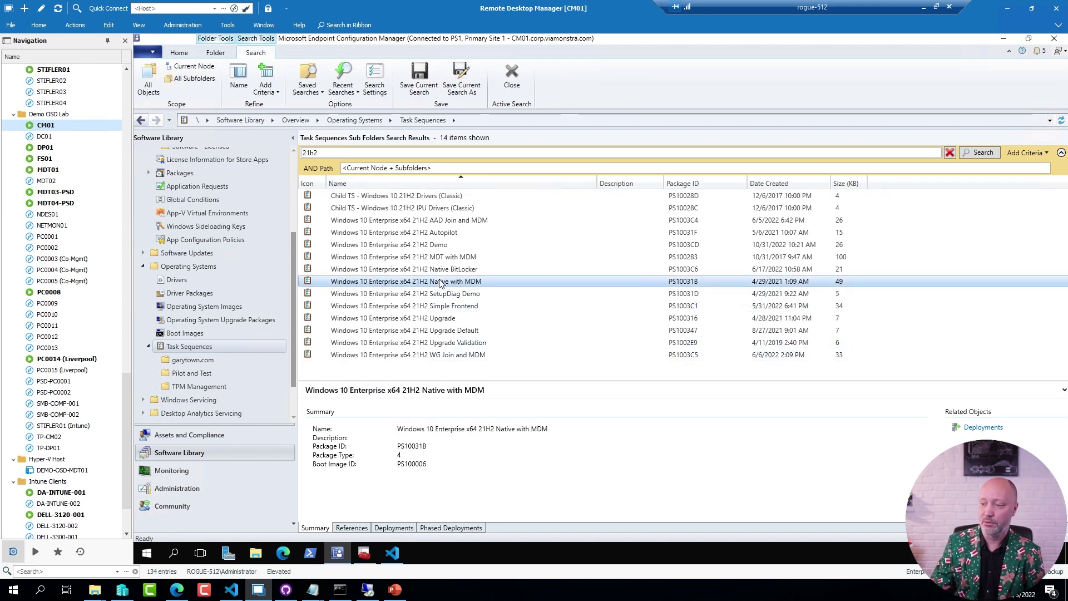
Review the Pause step of the 21H2 Native with MDM task sequence, then cancel the editor
{"action": "left_click", "coordinate": [440, 281]}
{"action": "right_click", "coordinate": [439, 281]}
{"action": "left_click", "coordinate": [331, 303]}
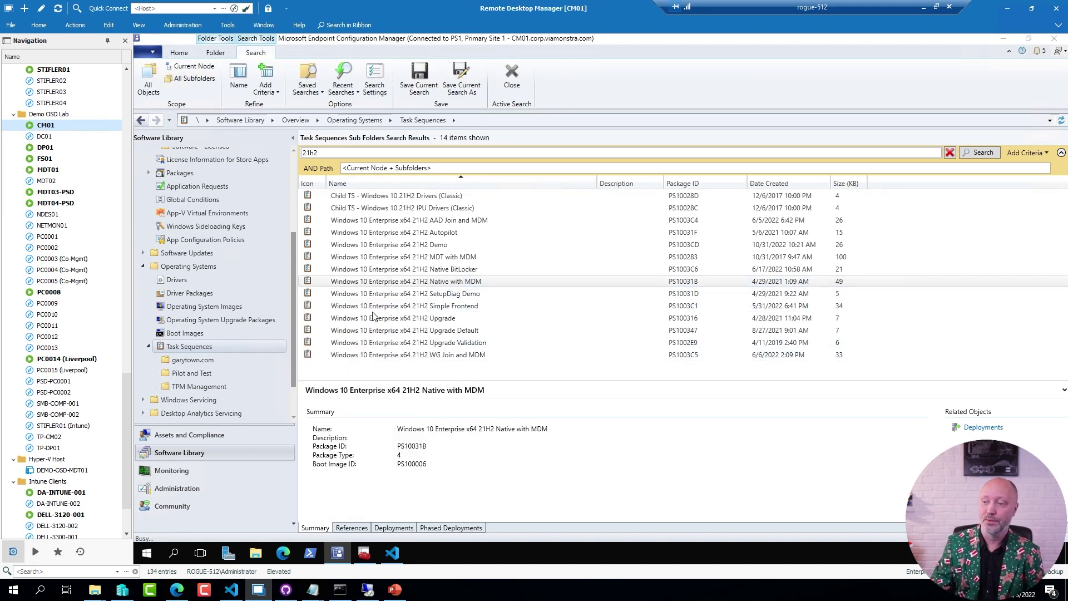
{"action": "left_click", "coordinate": [388, 186]}
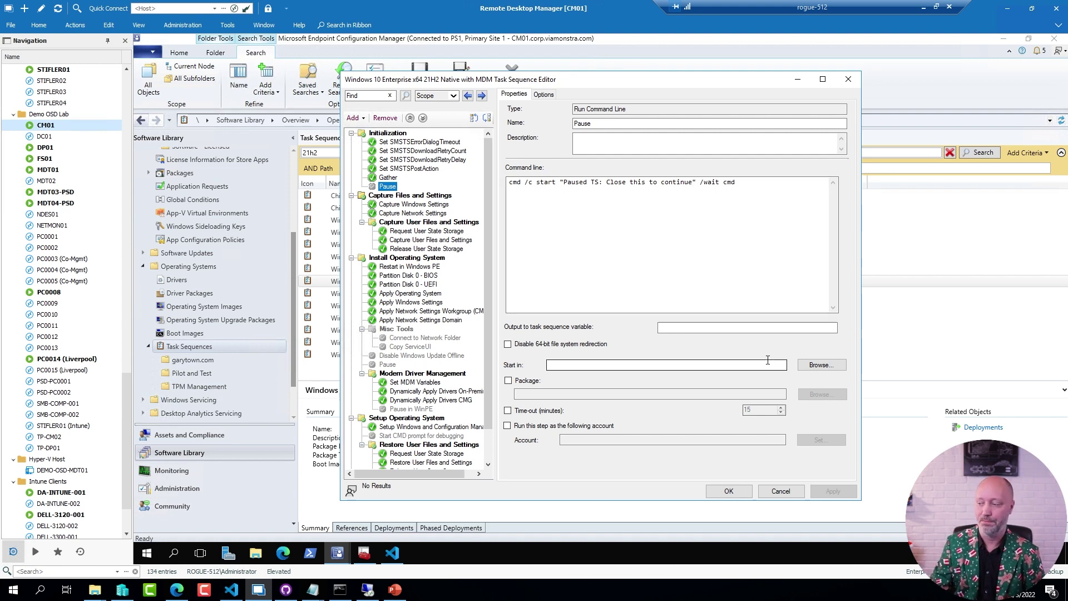
{"action": "left_click", "coordinate": [781, 492]}
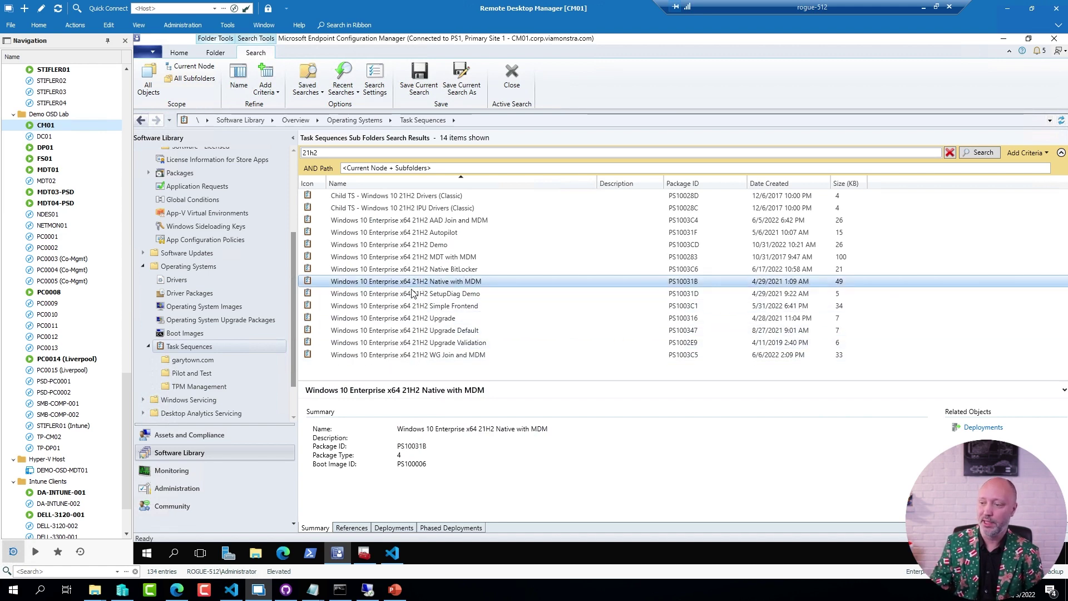
Check that the task sequence is deployed to All Unknown Computers
{"action": "left_click", "coordinate": [394, 527]}
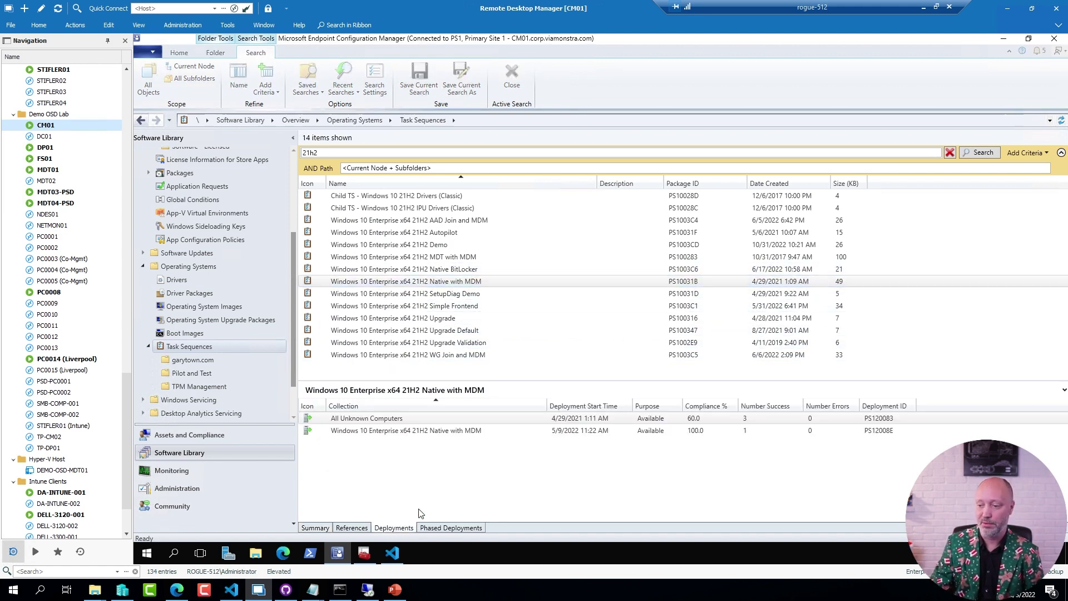
{"action": "left_click", "coordinate": [359, 418]}
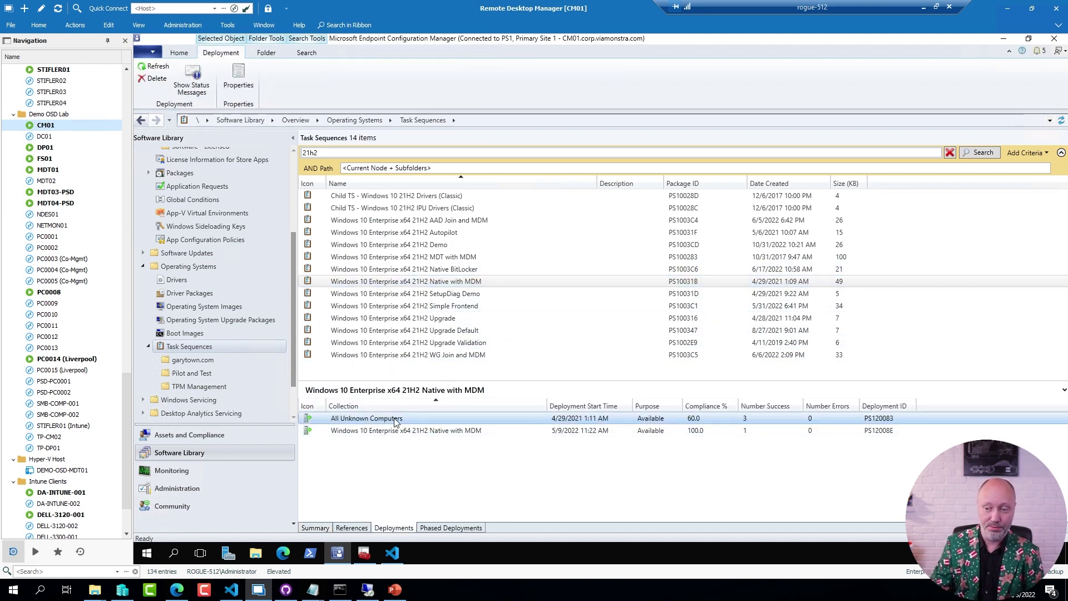
{"action": "left_click", "coordinate": [204, 435]}
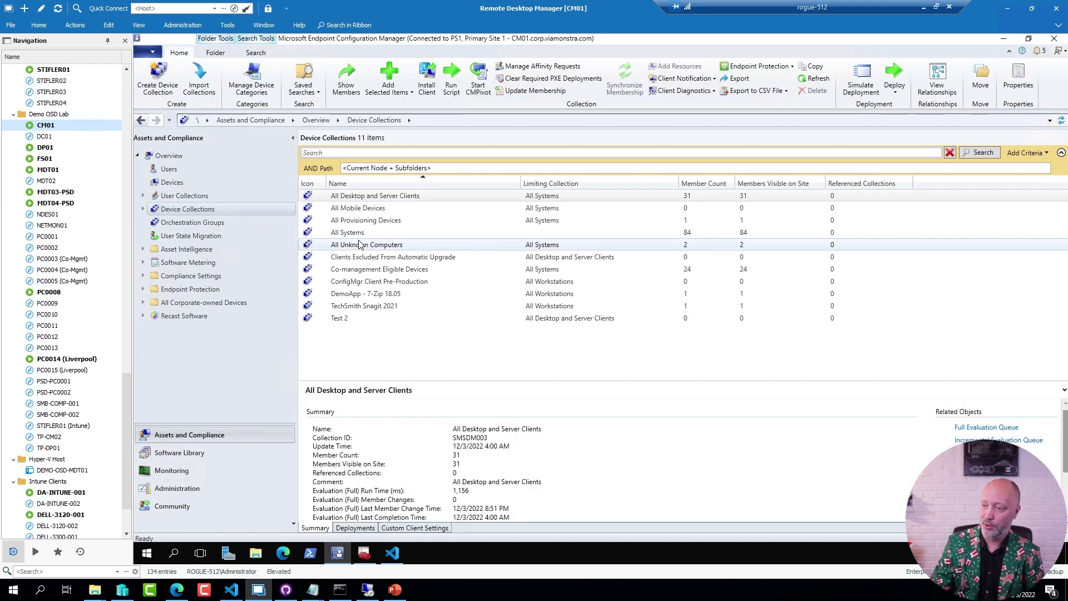
Confirm All Unknown Computers has collection variable TSDebugMode=True, then return to Hyper-V Manager
{"action": "right_click", "coordinate": [360, 245]}
{"action": "left_click", "coordinate": [223, 521]}
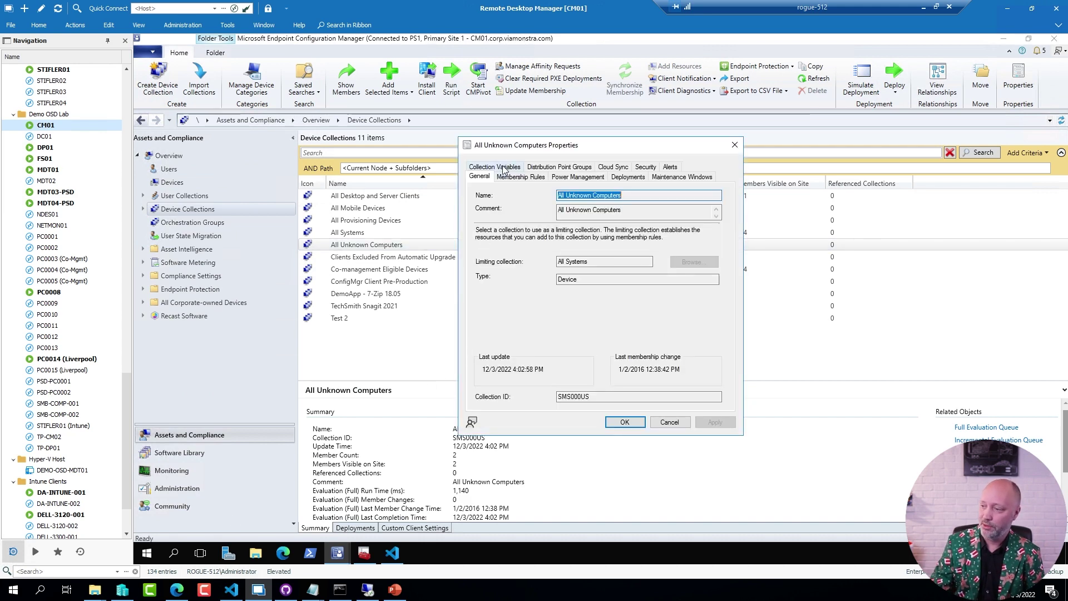
{"action": "left_click", "coordinate": [500, 168]}
{"action": "key", "text": "ctrl+1"}
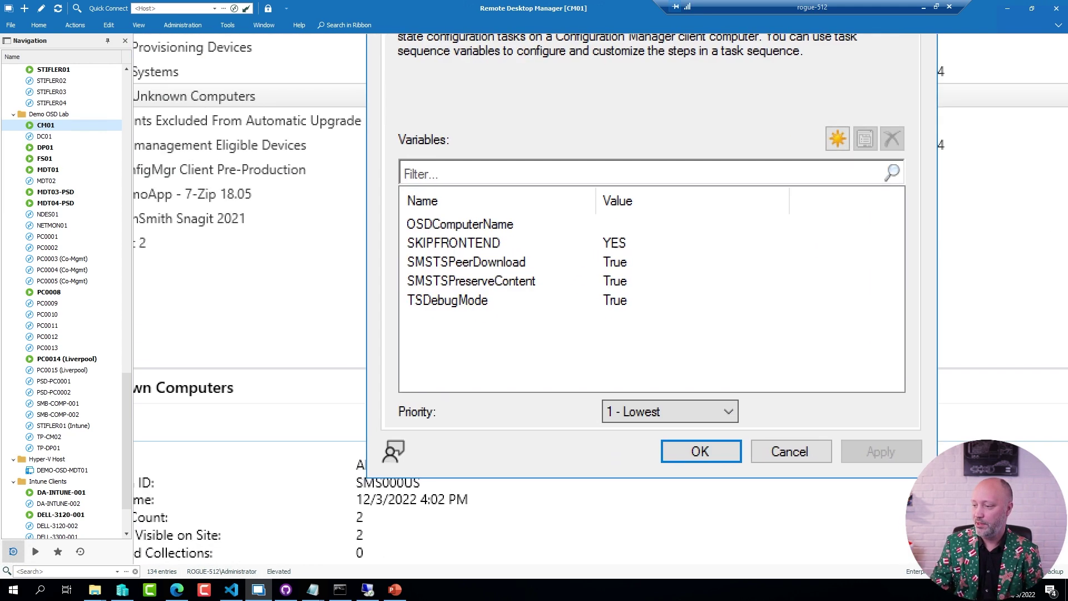
{"action": "left_click_drag", "start_coordinate": [379, 283], "coordinate": [698, 328]}
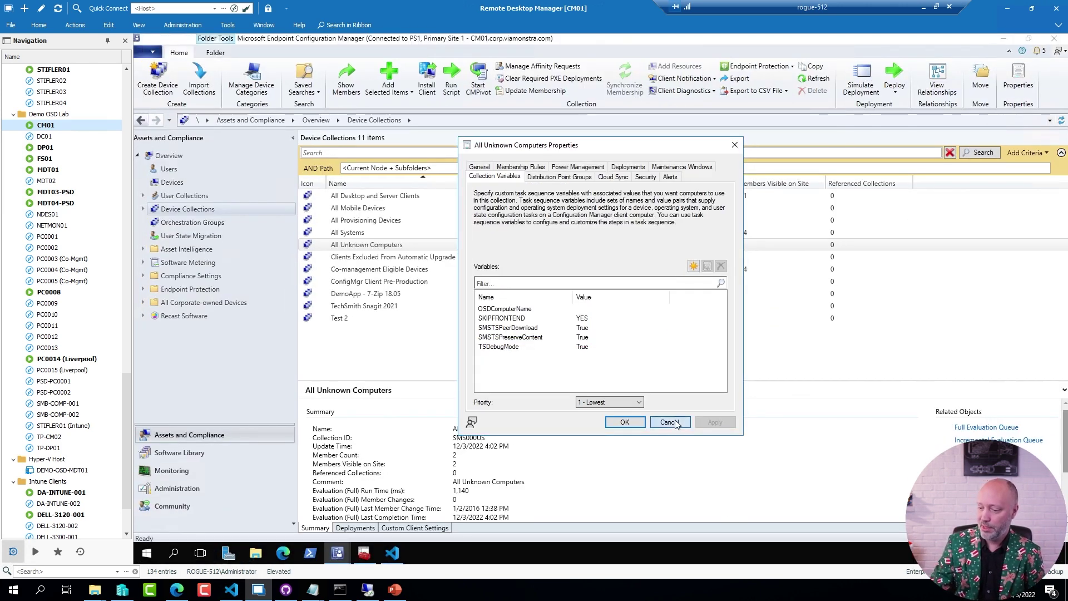
{"action": "left_click", "coordinate": [793, 453]}
{"action": "left_click", "coordinate": [122, 590]}
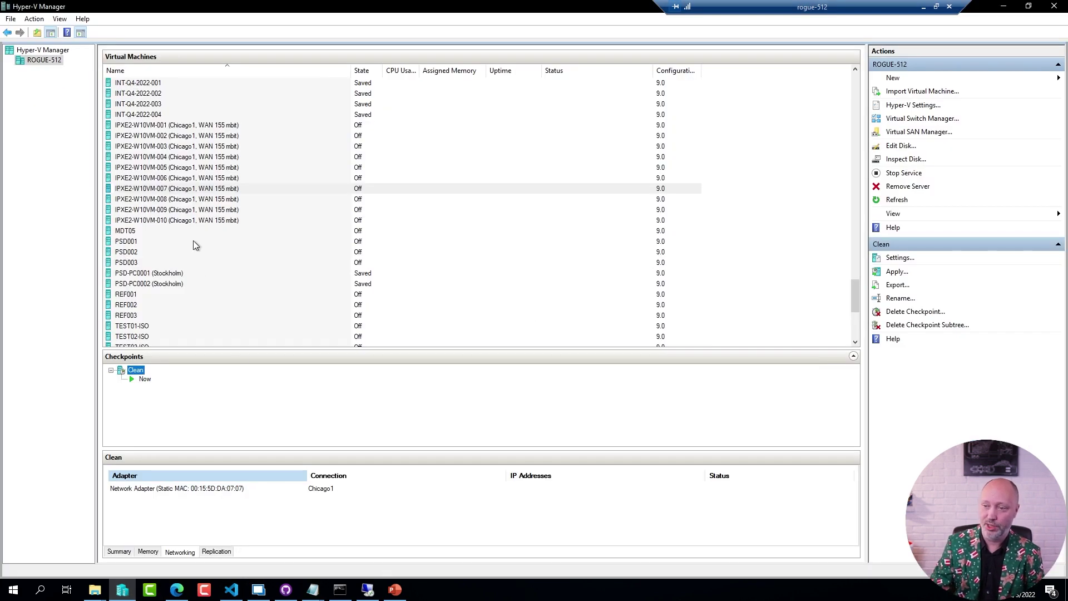
Revert IPXE2-W10VM-007 to its Clean checkpoint
{"action": "left_click", "coordinate": [173, 189]}
{"action": "right_click", "coordinate": [135, 370]}
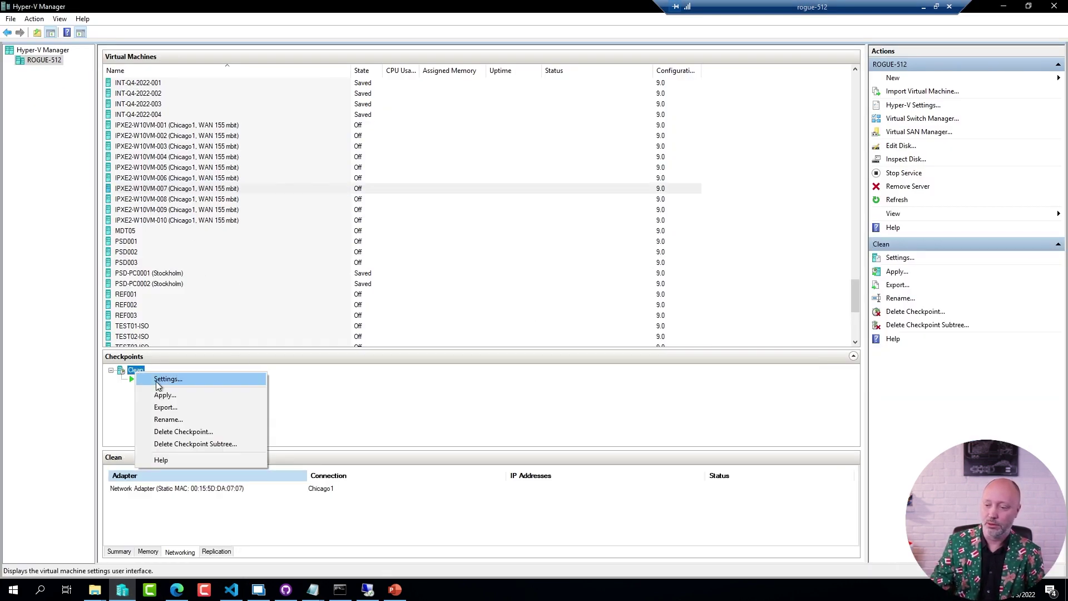
{"action": "left_click", "coordinate": [202, 396]}
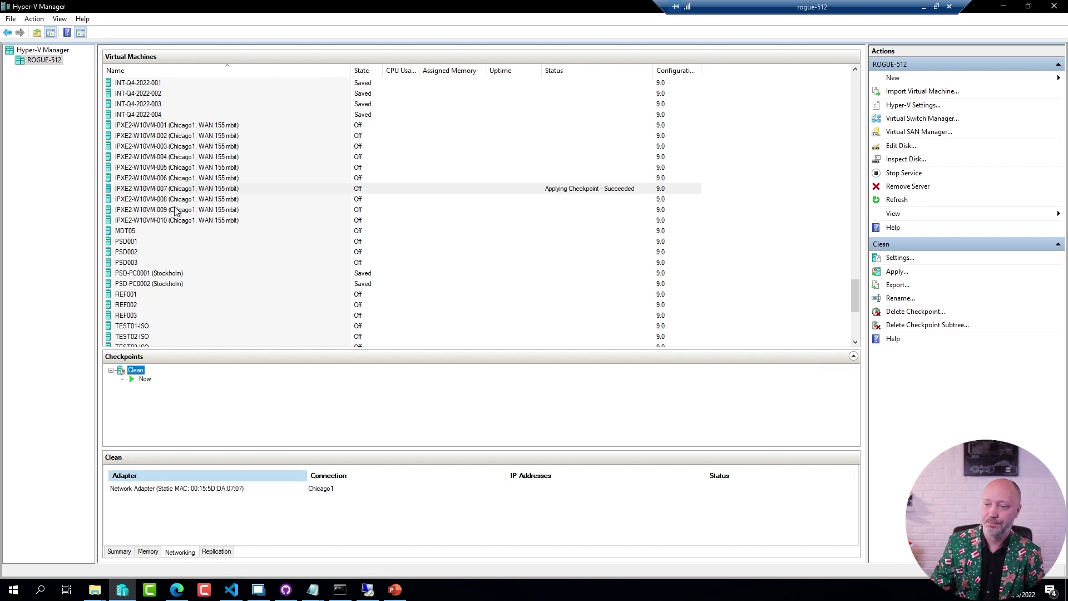
Connect the VM's network adapter to the Stockholm virtual switch and start it
{"action": "left_click", "coordinate": [184, 190]}
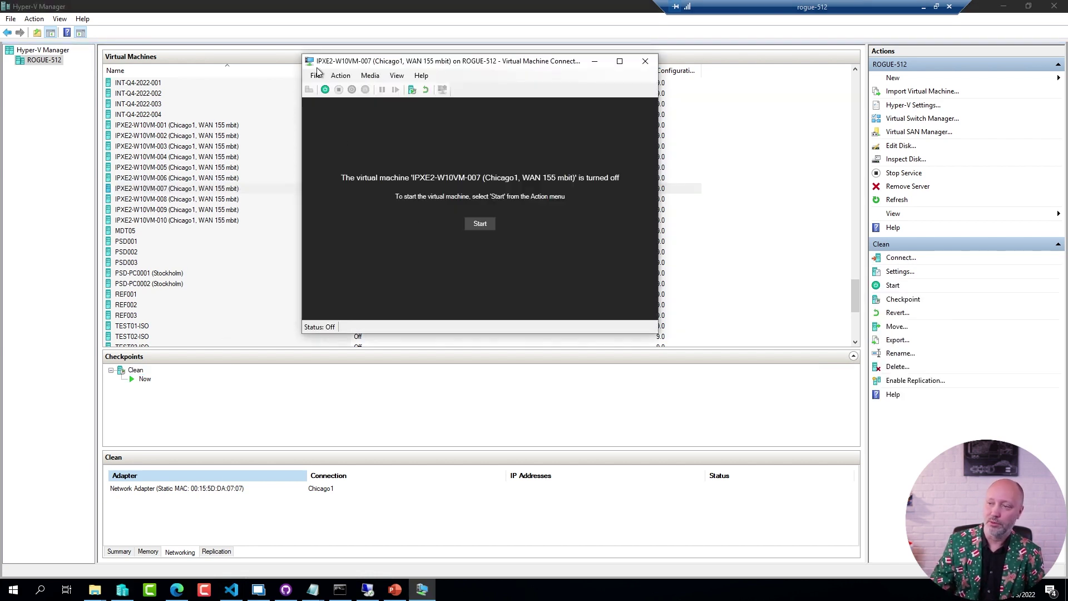
{"action": "left_click", "coordinate": [318, 77]}
{"action": "left_click", "coordinate": [325, 84]}
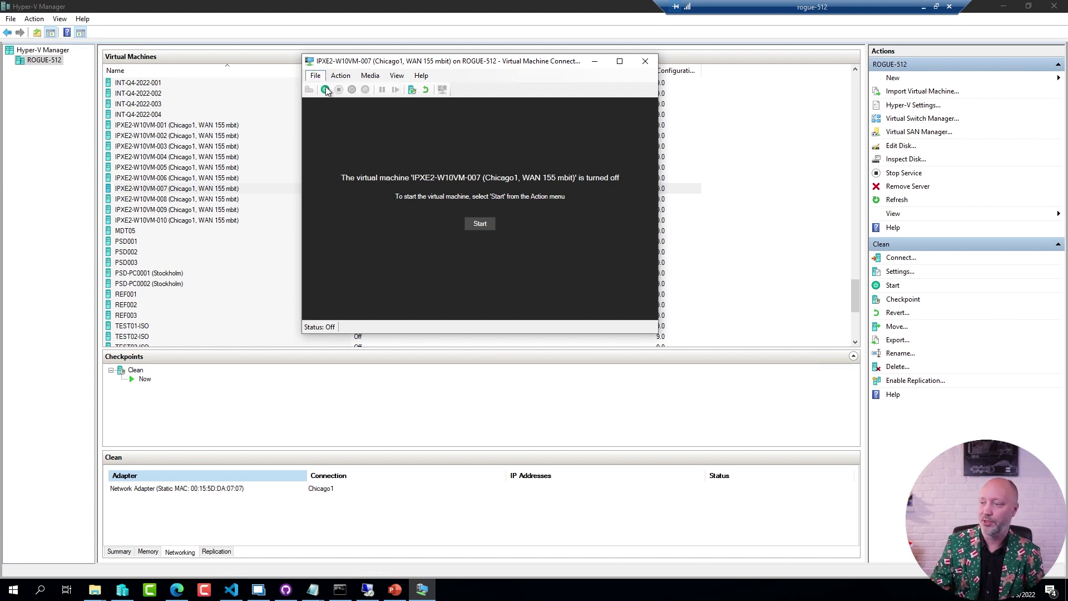
{"action": "left_click", "coordinate": [387, 270]}
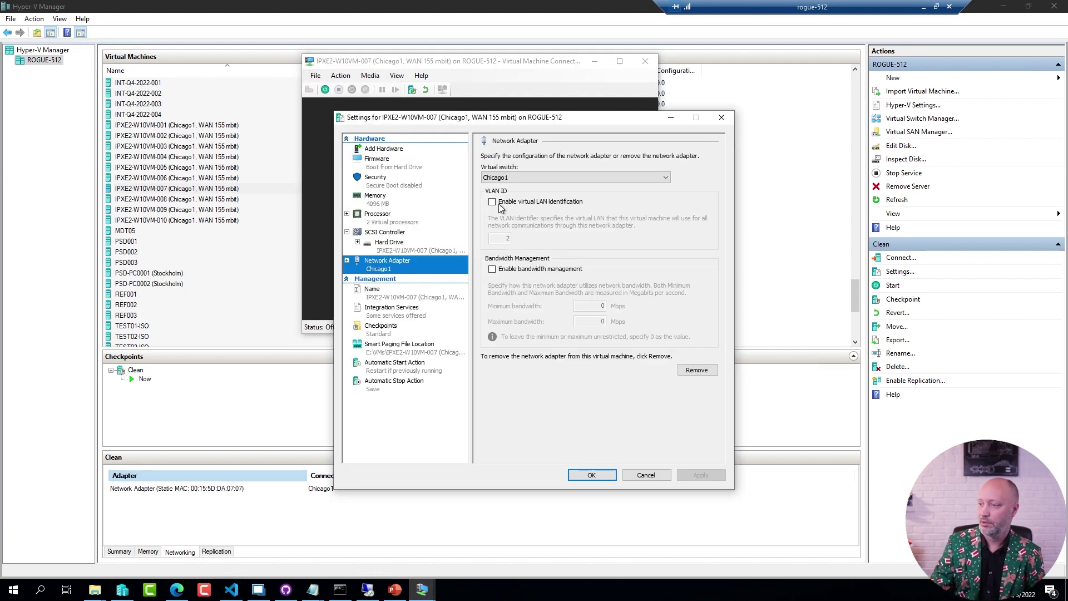
{"action": "left_click", "coordinate": [509, 178]}
{"action": "left_click", "coordinate": [498, 289]}
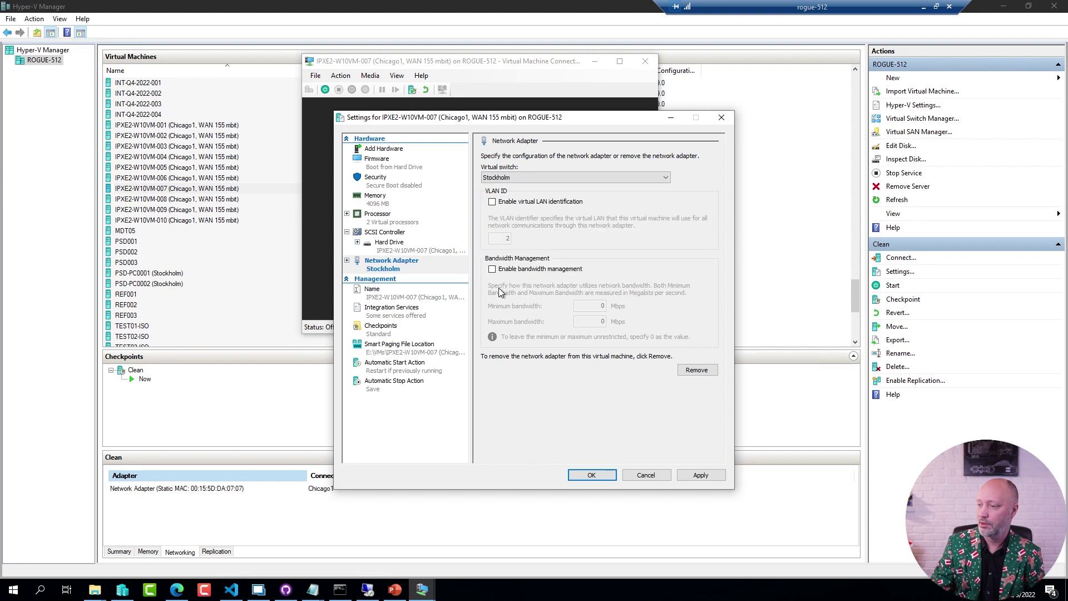
{"action": "left_click", "coordinate": [598, 479]}
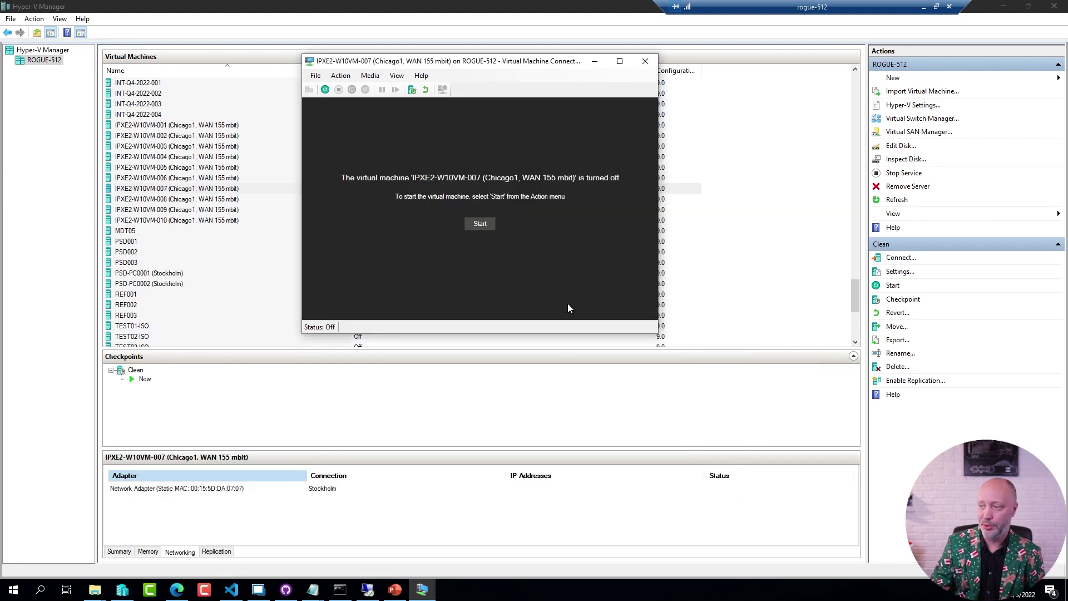
{"action": "left_click", "coordinate": [476, 222]}
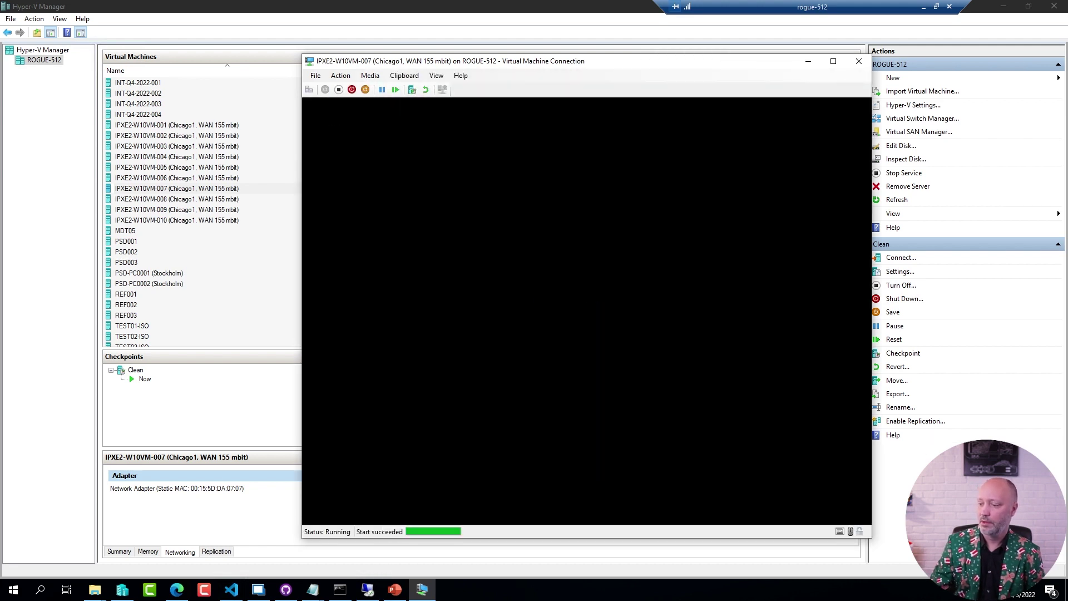
Accept the WDS network boot prompt, then return to the Configuration Manager console session
{"action": "key", "text": "Return"}
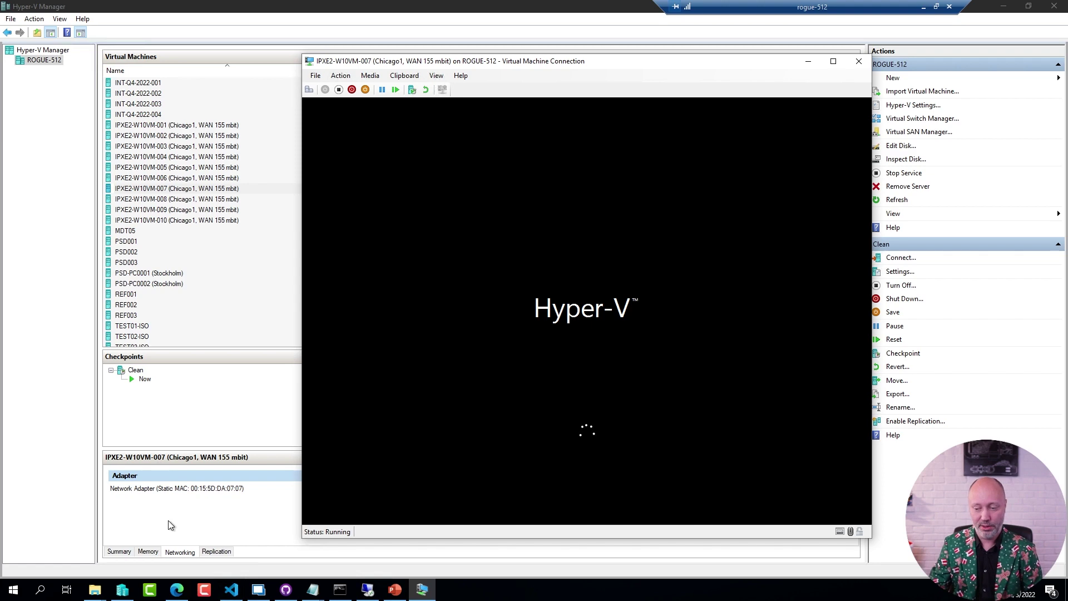
{"action": "left_click", "coordinate": [259, 591]}
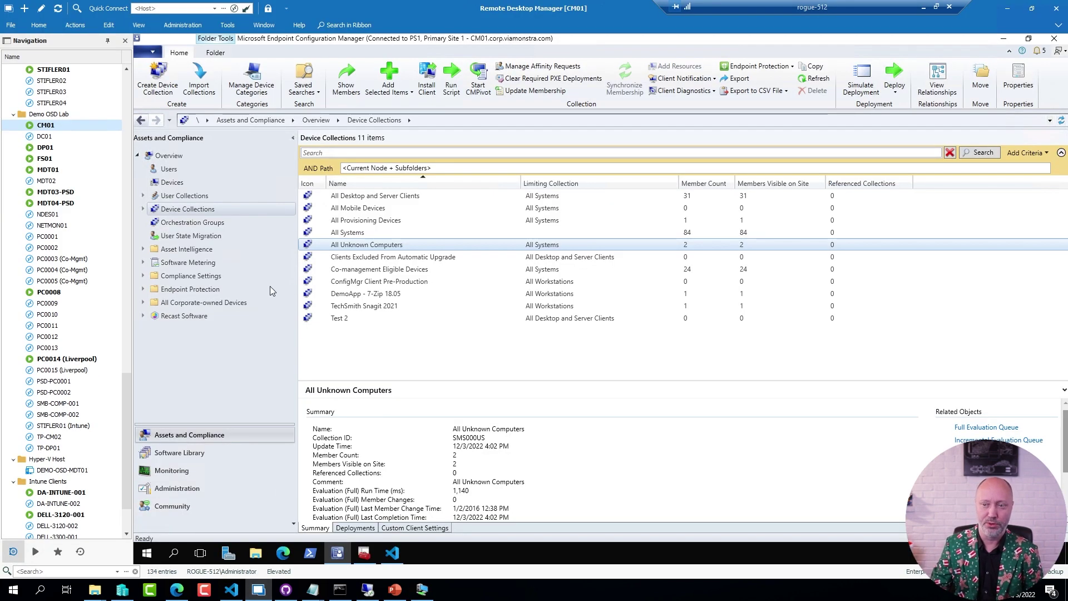
Review DP01's PXE and TFTP registry settings under SMS\DP, then return to the VM console
{"action": "left_click", "coordinate": [50, 149]}
{"action": "double_click", "coordinate": [51, 153]}
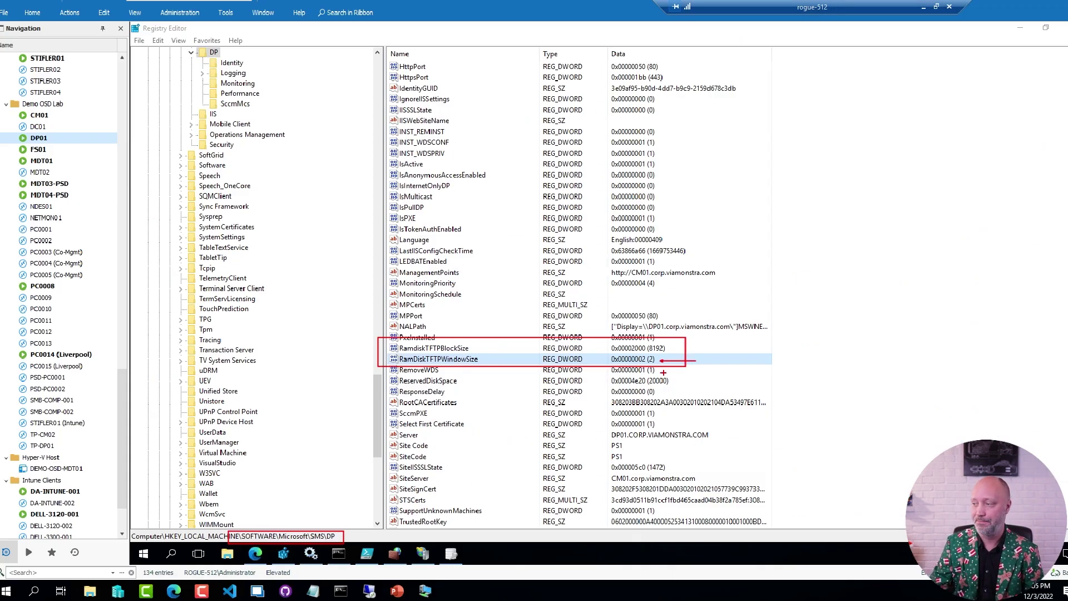
{"action": "left_click", "coordinate": [428, 593]}
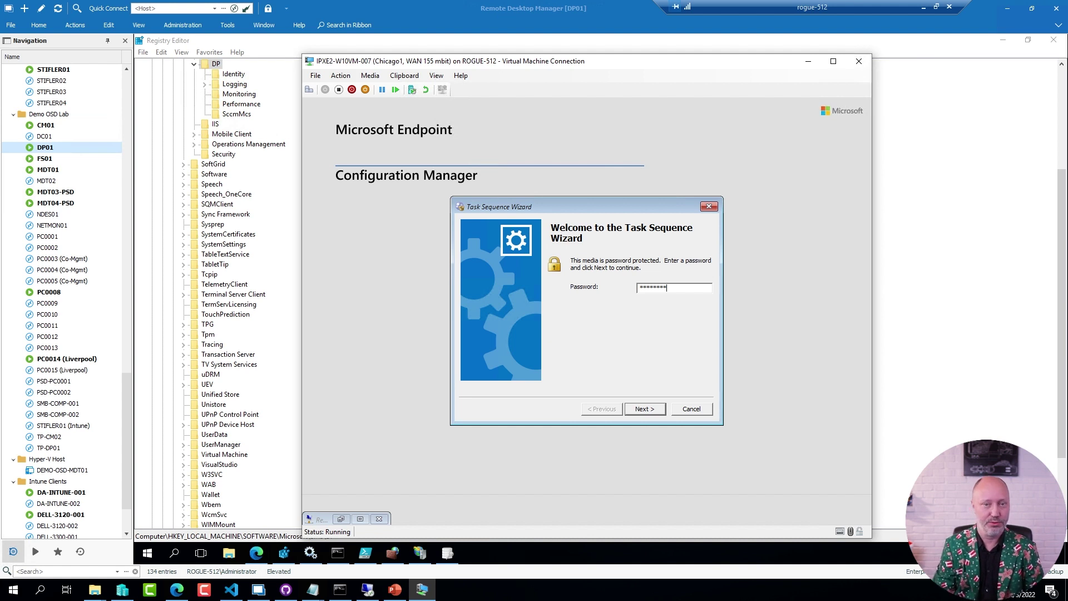
Submit the media password and start the Windows 10 Enterprise x64 21H2 Native with MDM sequence
{"action": "key", "text": "Return"}
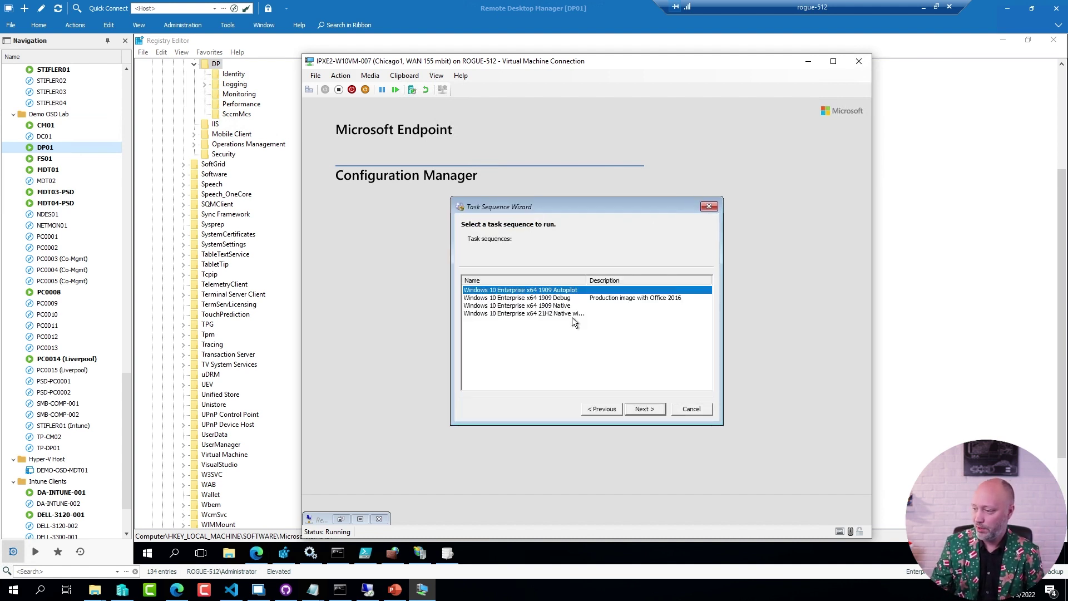
{"action": "left_click_drag", "start_coordinate": [587, 278], "coordinate": [634, 277]}
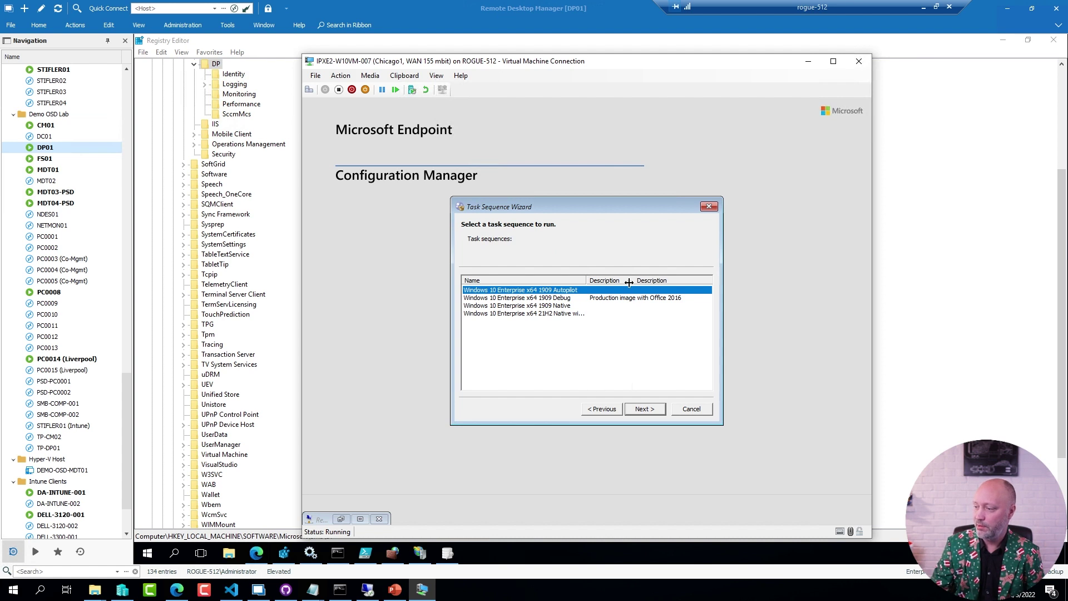
{"action": "left_click", "coordinate": [554, 314]}
{"action": "left_click", "coordinate": [650, 410]}
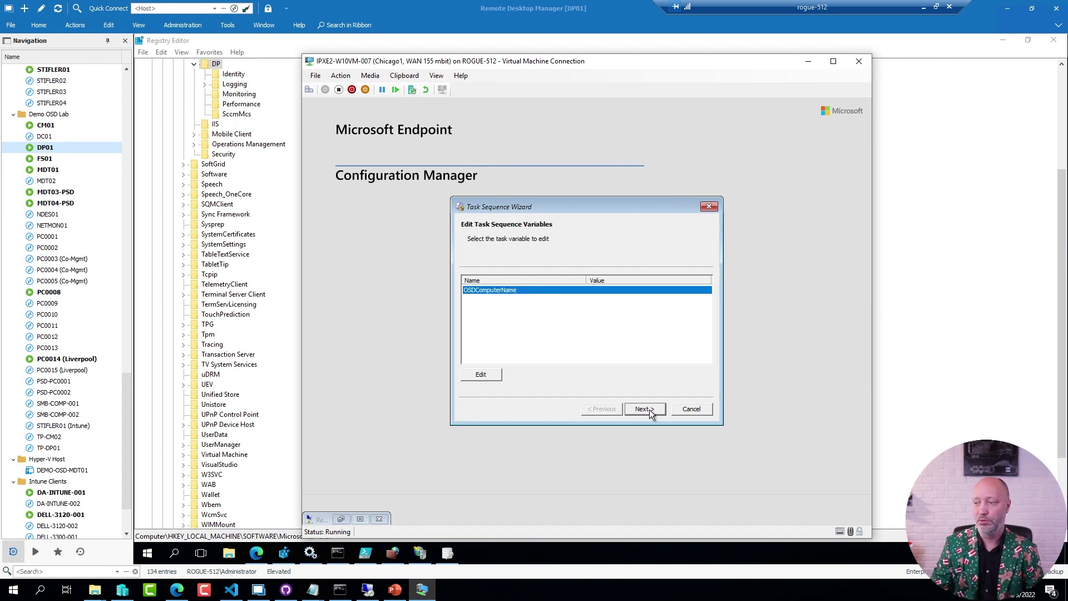
{"action": "left_click", "coordinate": [645, 409]}
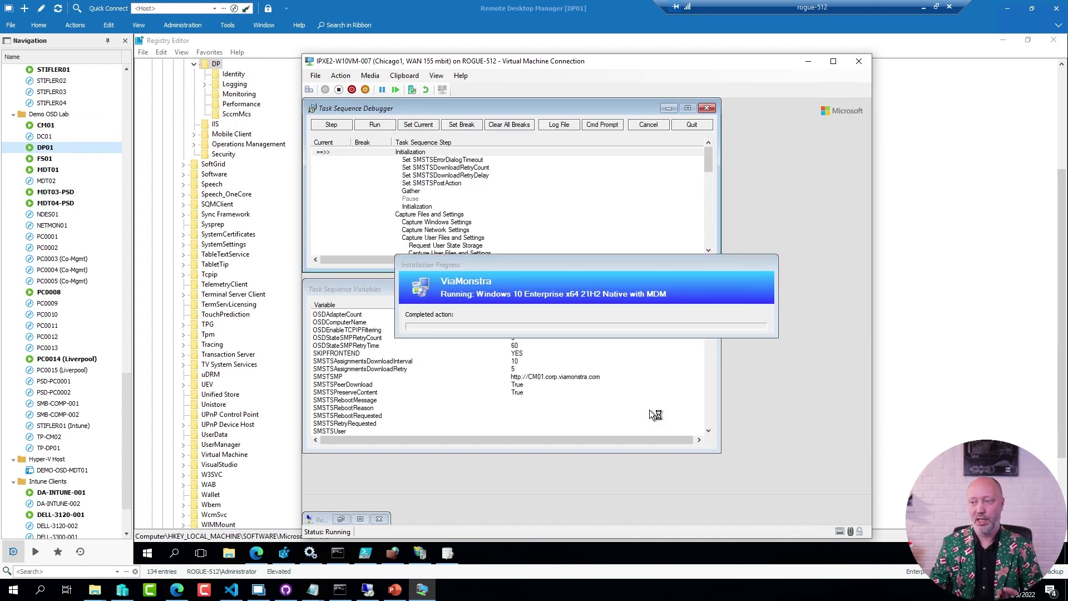
Set a breakpoint on the Initialization step after Pause and run to it
{"action": "left_click", "coordinate": [412, 200]}
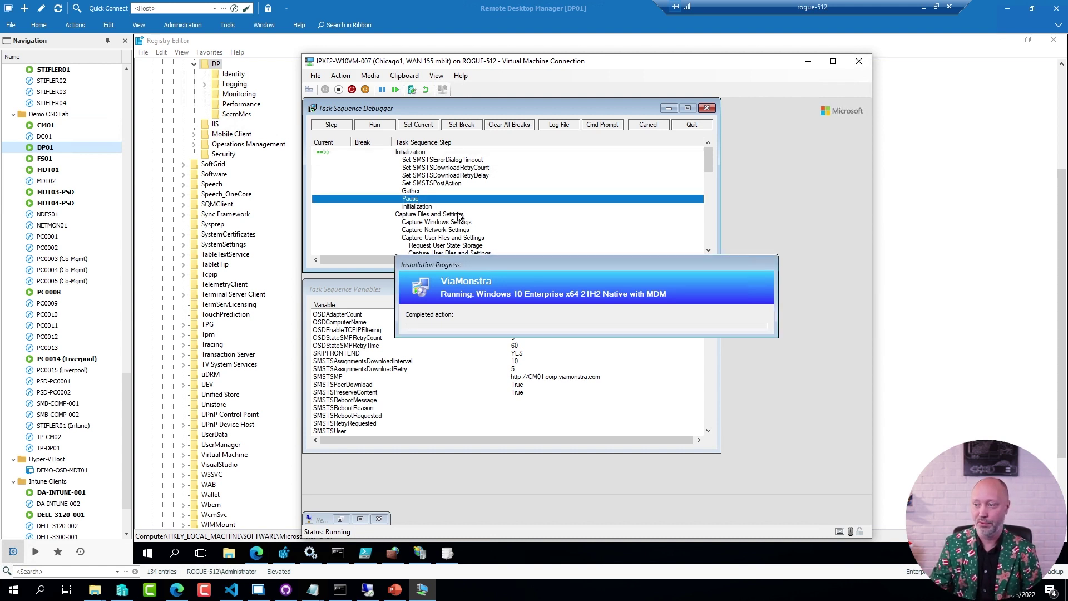
{"action": "left_click", "coordinate": [417, 207]}
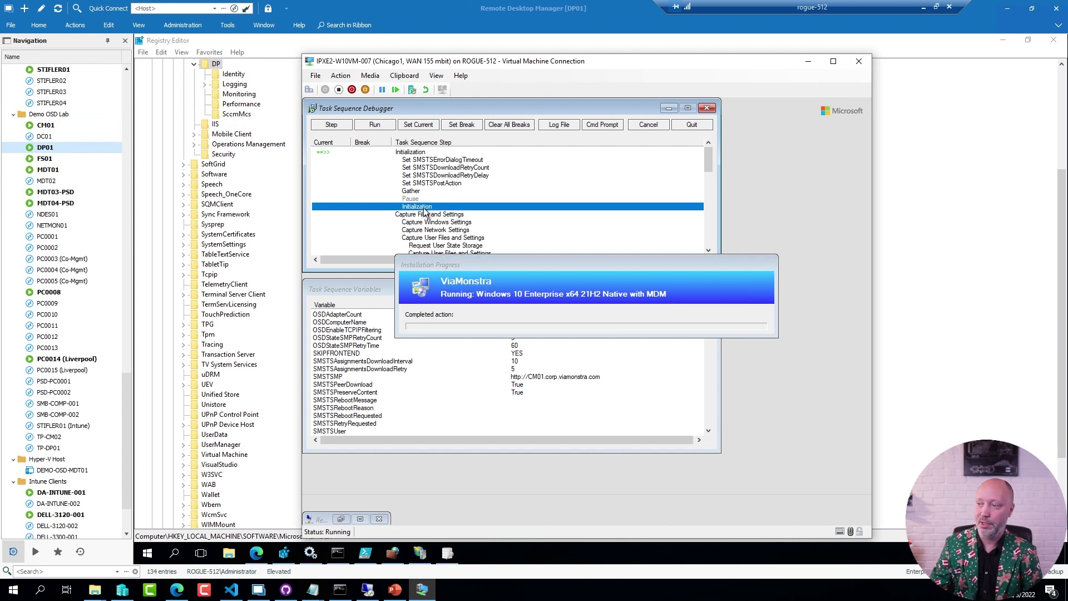
{"action": "left_click", "coordinate": [466, 124]}
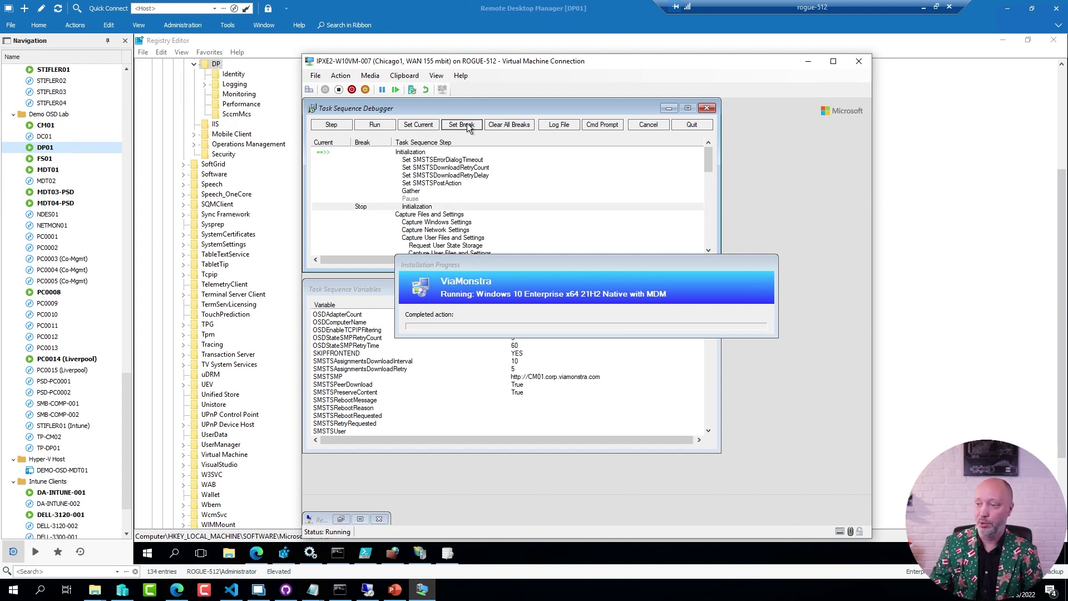
{"action": "left_click", "coordinate": [381, 125]}
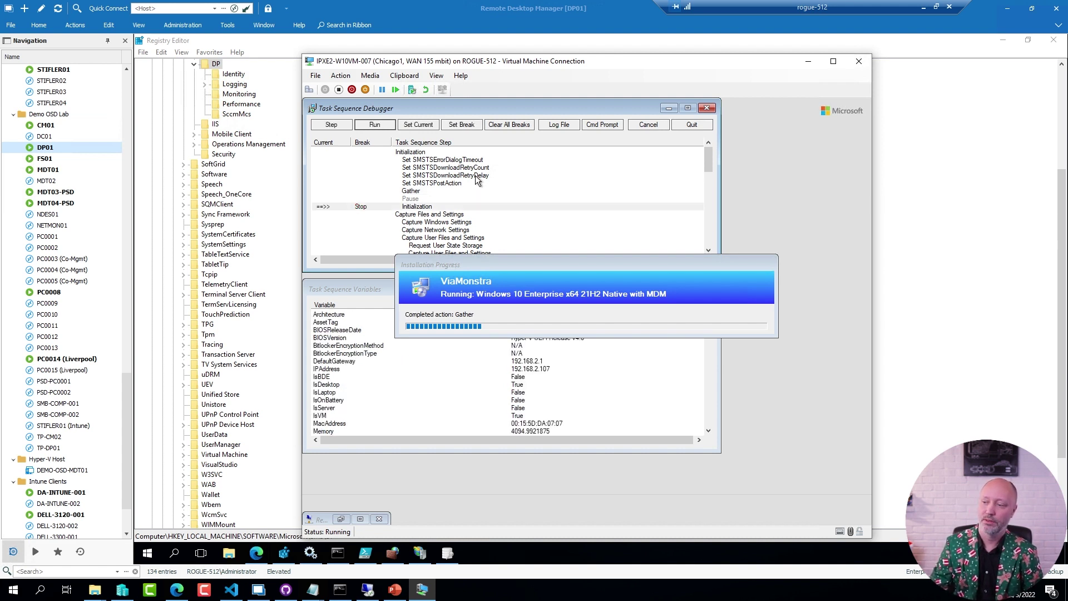
Open and close a boot-environment command prompt and the smsts.log in CMTrace
{"action": "left_click", "coordinate": [610, 124]}
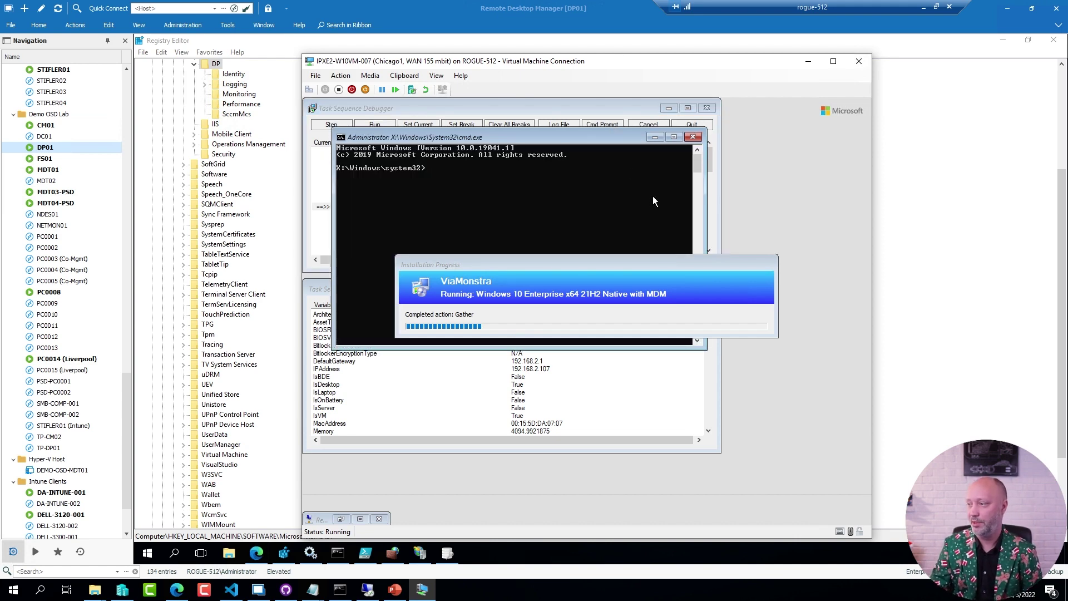
{"action": "left_click", "coordinate": [693, 137]}
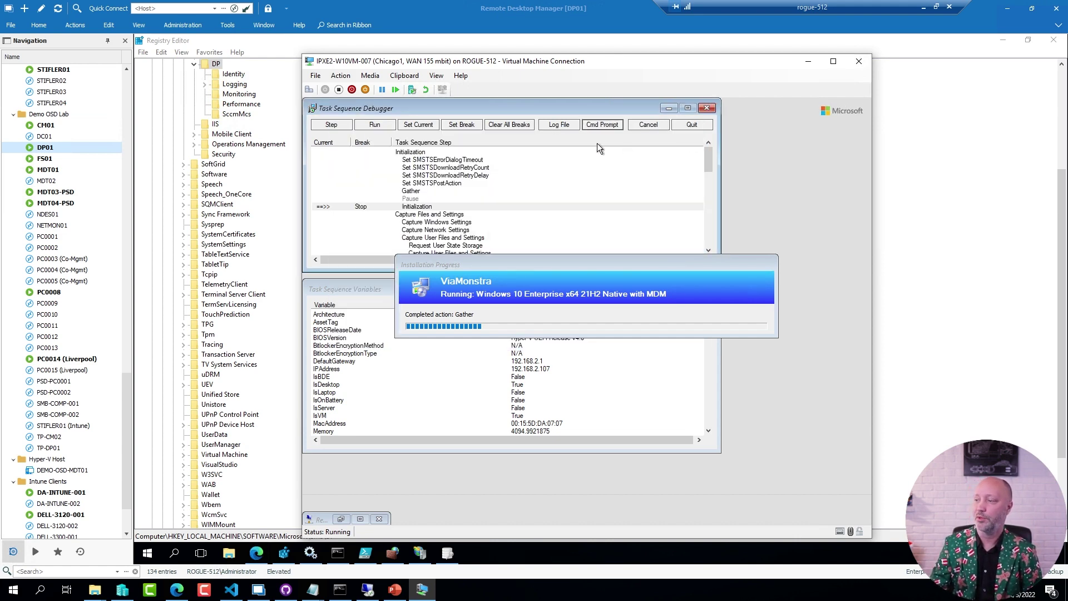
{"action": "left_click", "coordinate": [554, 125]}
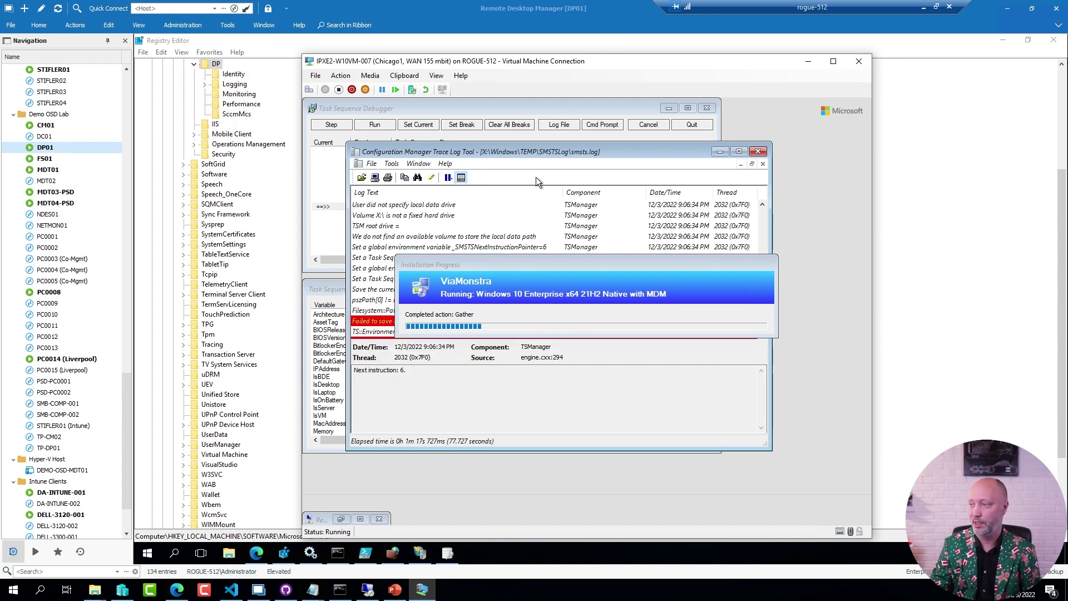
{"action": "left_click", "coordinate": [758, 151]}
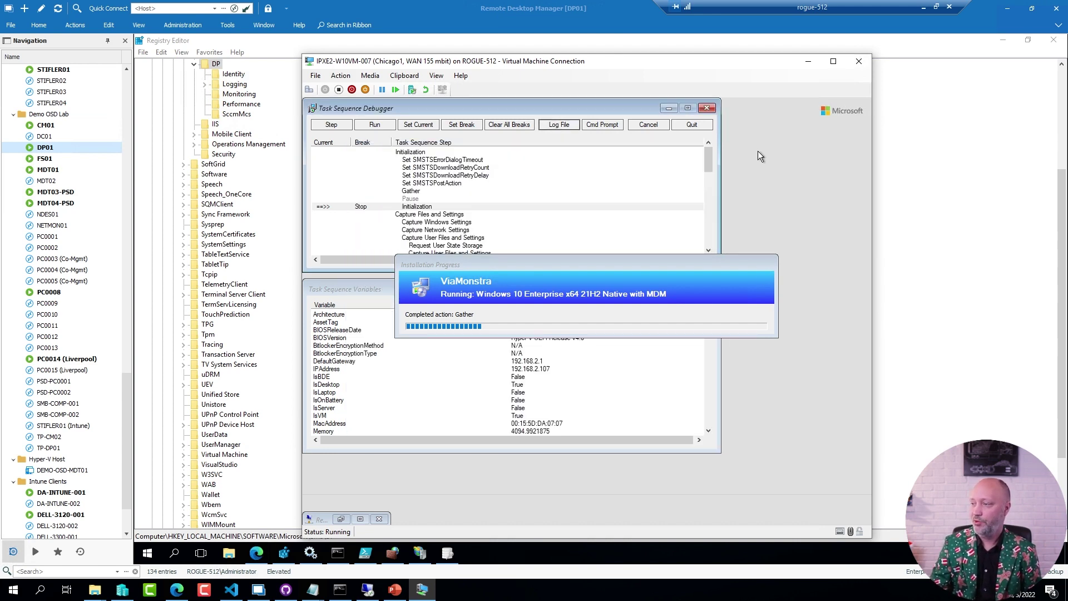
Quit the Task Sequence Debugger so deployment continues to Partition Disk 0 - UEFI
{"action": "left_click", "coordinate": [724, 550]}
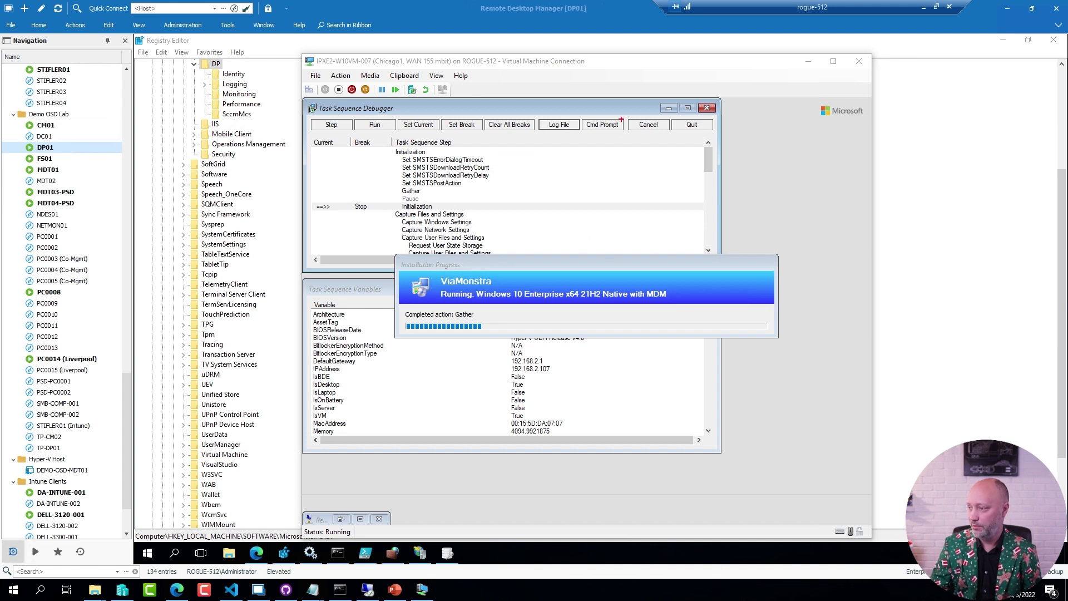
{"action": "left_click_drag", "start_coordinate": [621, 118], "coordinate": [674, 136]}
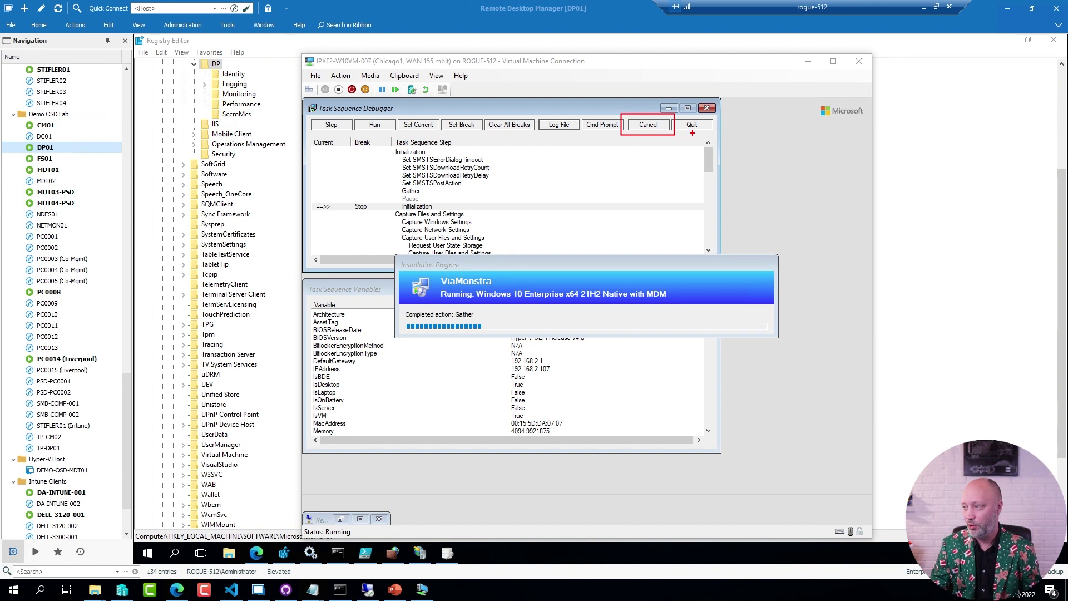
{"action": "left_click_drag", "start_coordinate": [693, 134], "coordinate": [686, 205]}
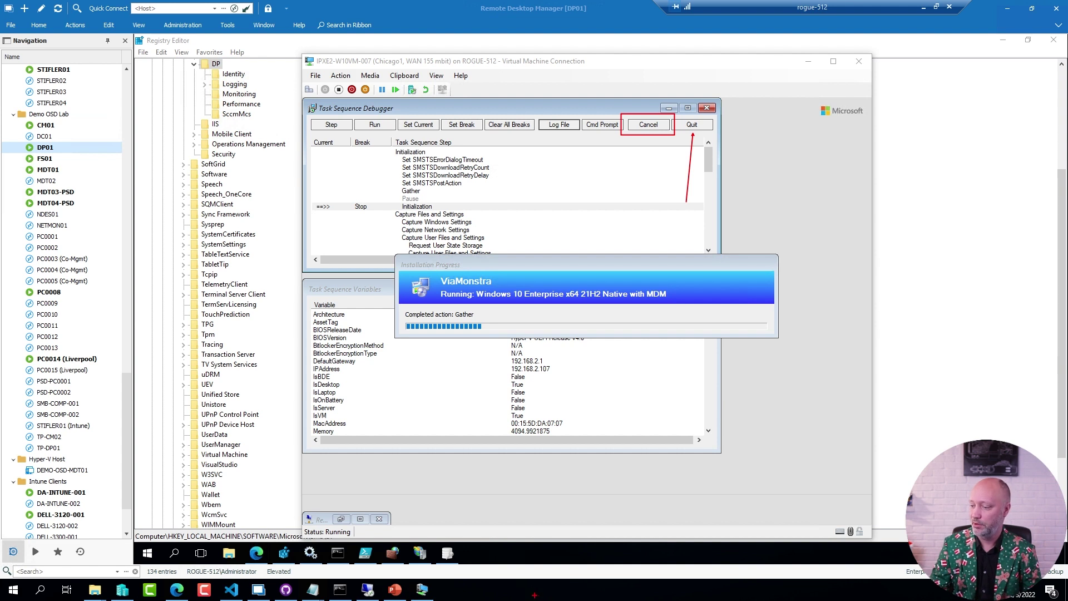
{"action": "key", "text": "Escape"}
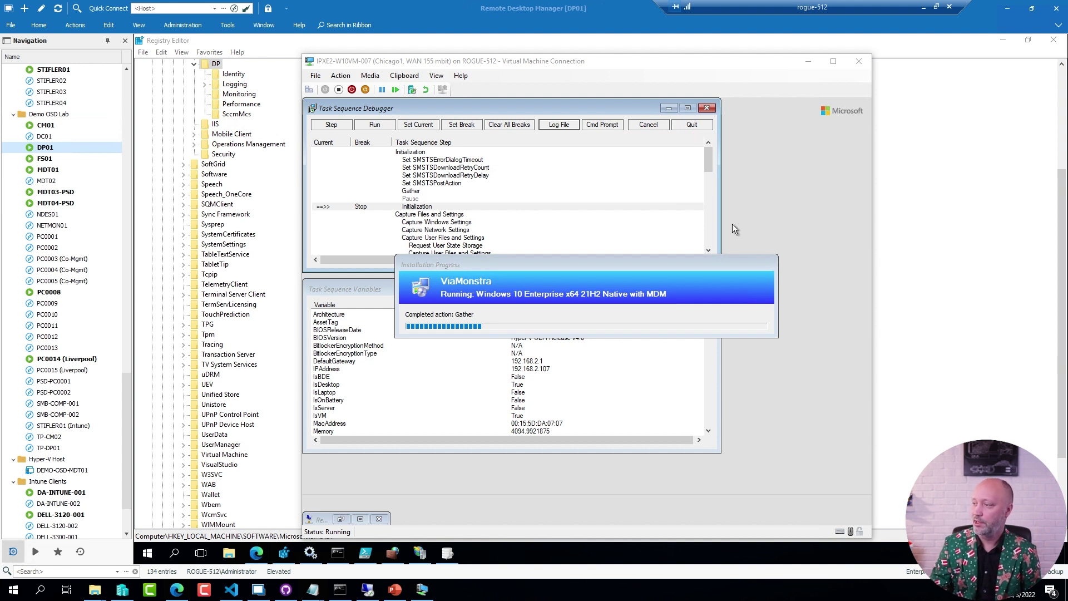
{"action": "left_click", "coordinate": [692, 124]}
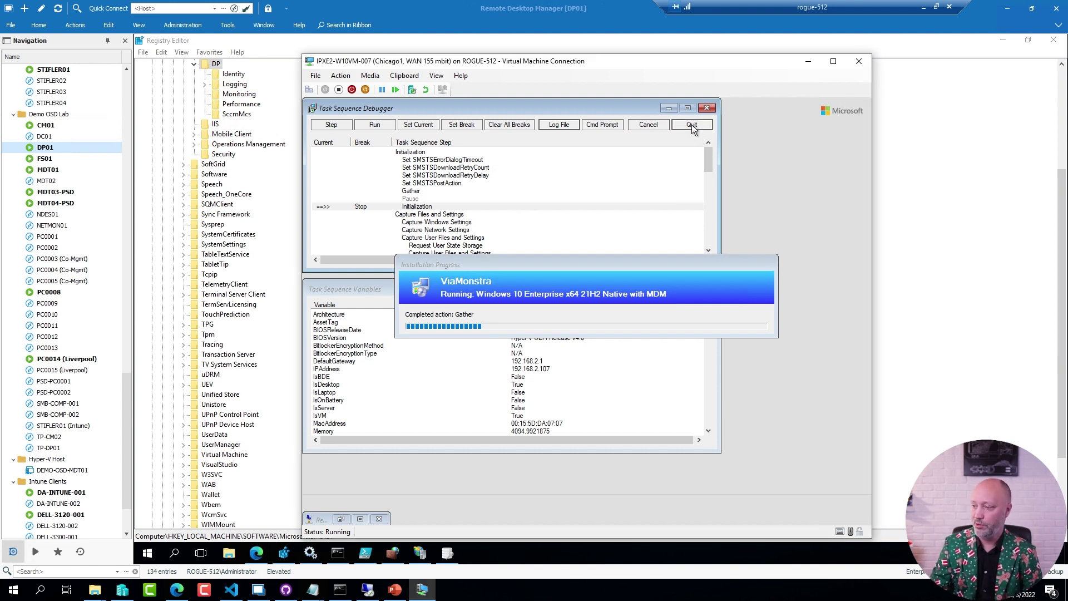
{"action": "left_click", "coordinate": [692, 124]}
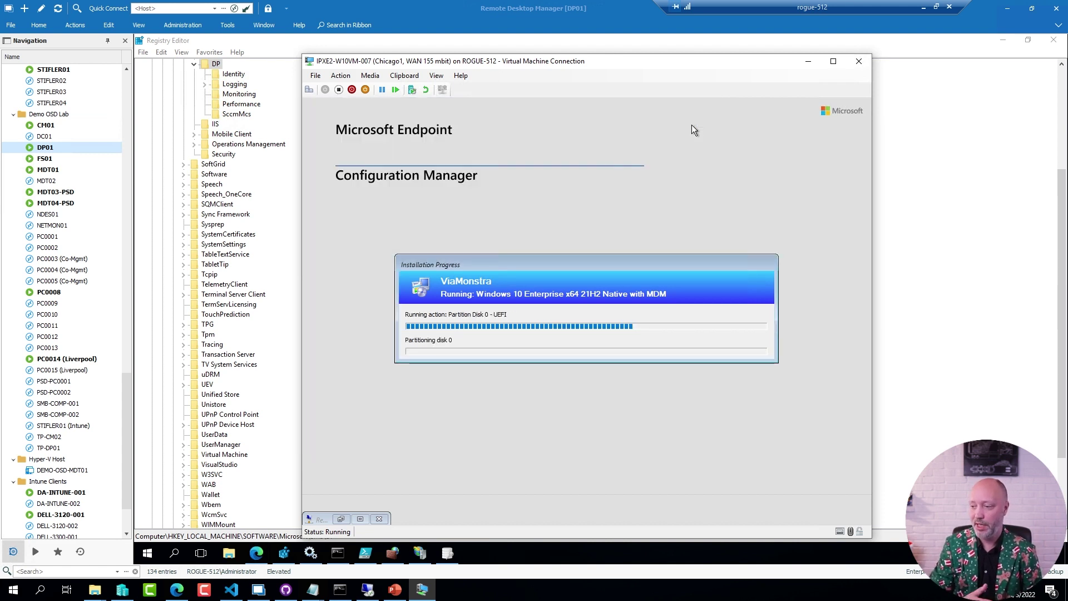